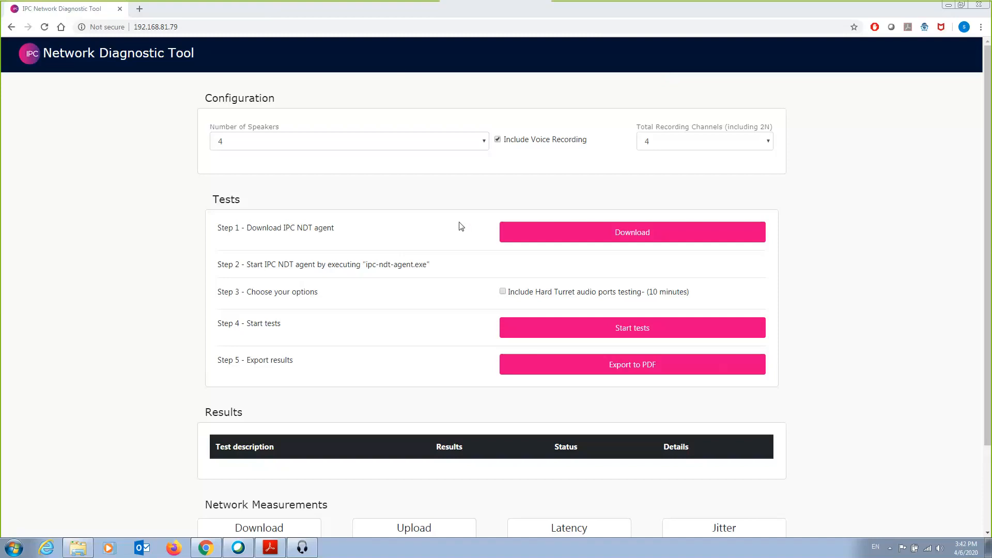
Step: Download the IPC NDT agent, run ipc-ndt-agent (11).exe from the NDT downloads folder, and place its window beside the Configuration section
left_click(611, 232)
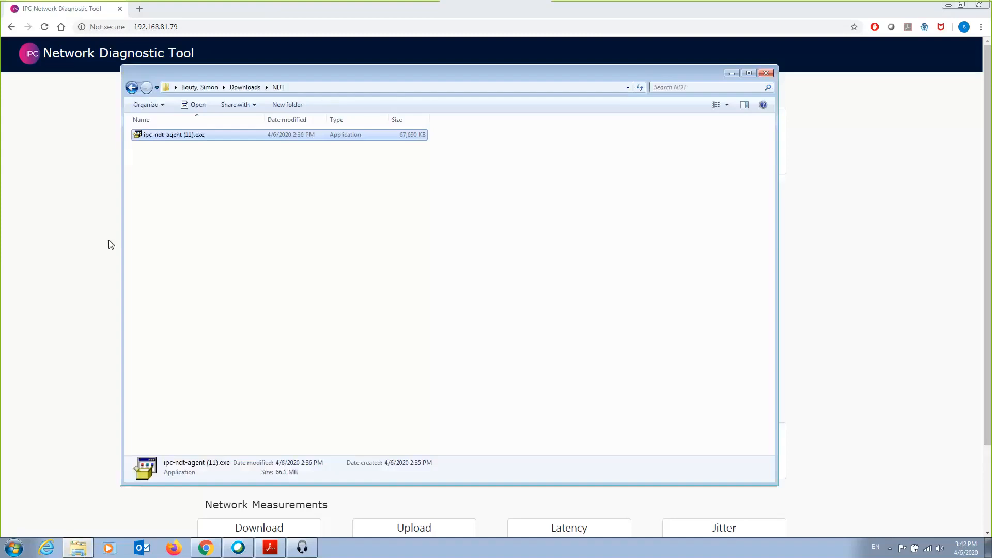
double_click(165, 136)
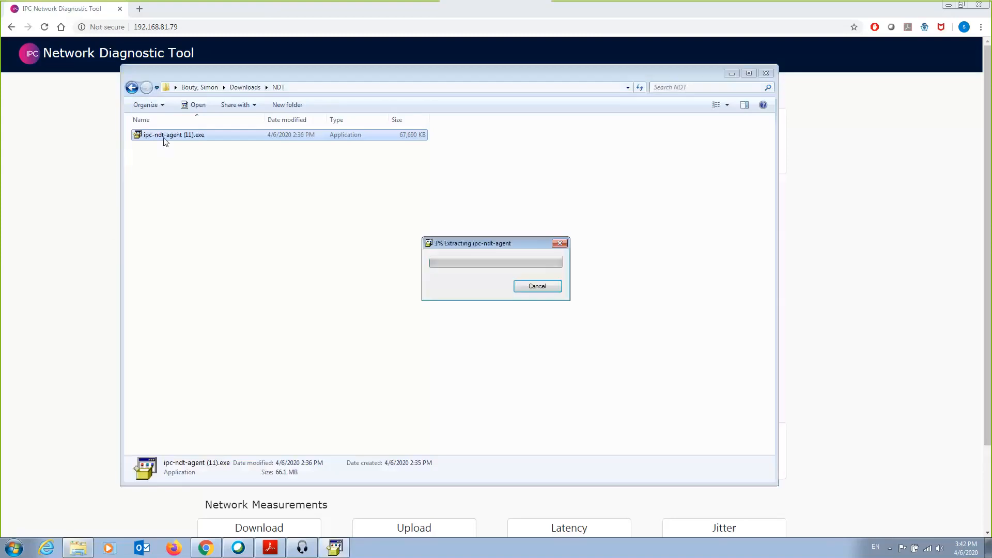
left_click(51, 244)
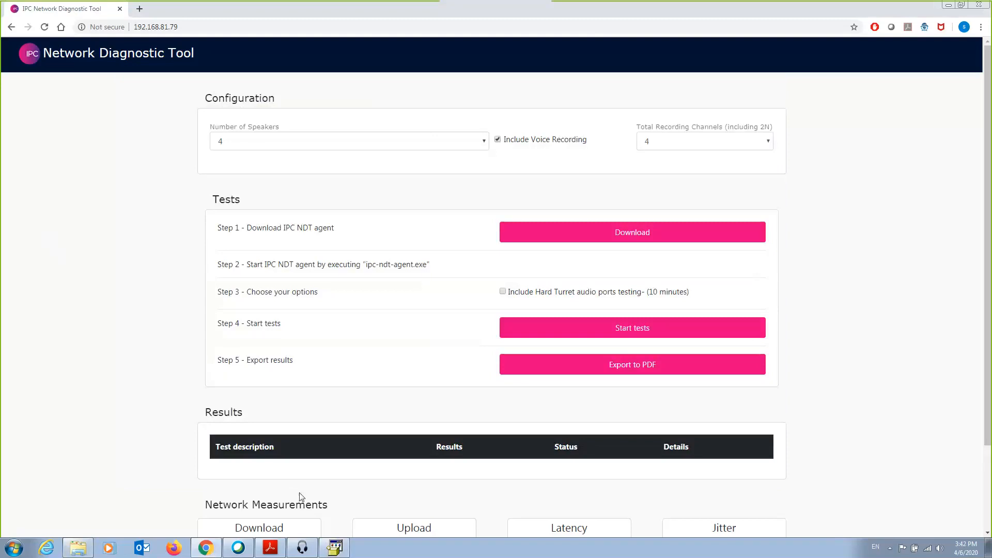
left_click(334, 548)
left_click(335, 548)
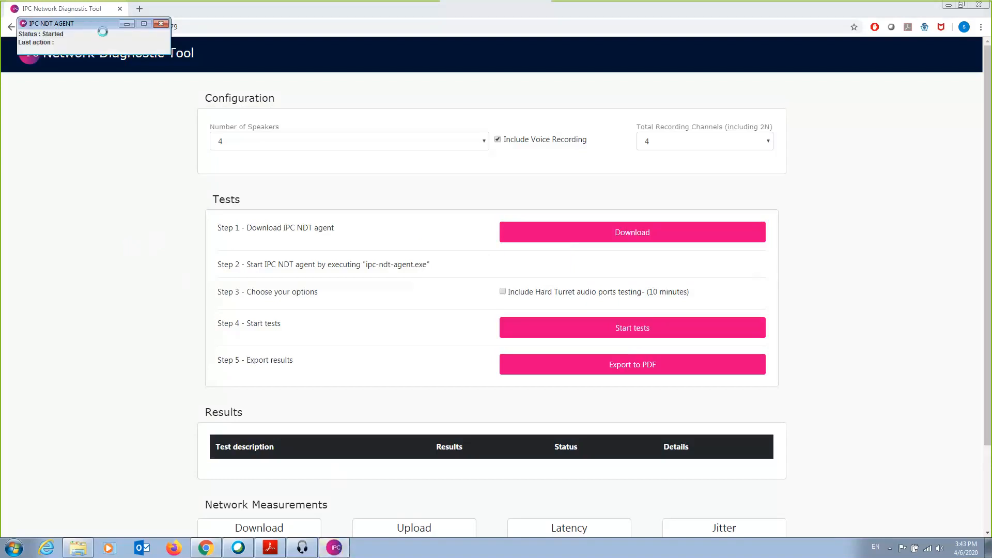
left_click_drag(93, 25, 101, 112)
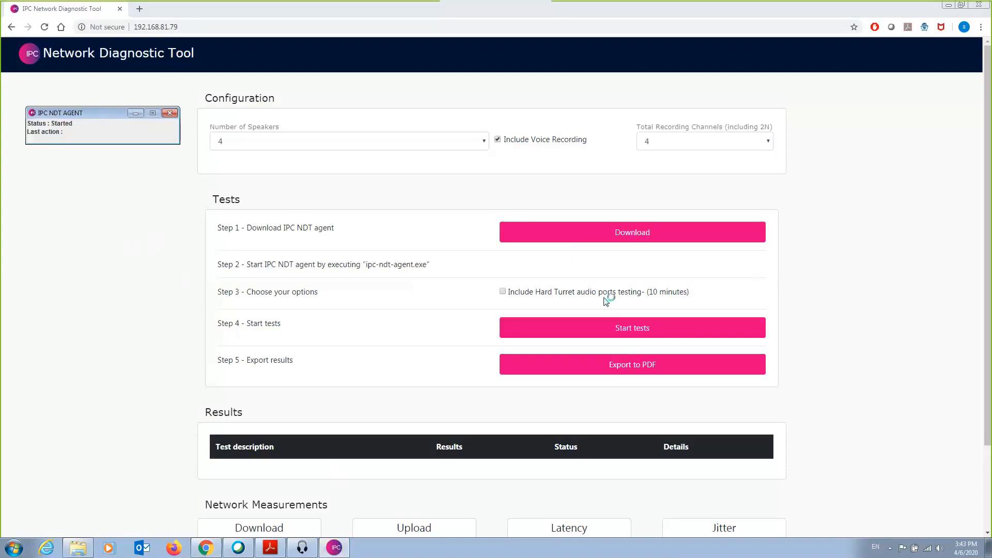
Step: Start the network tests and allow Java(TM) Platform SE binary through Windows Firewall on domain networks
left_click(639, 327)
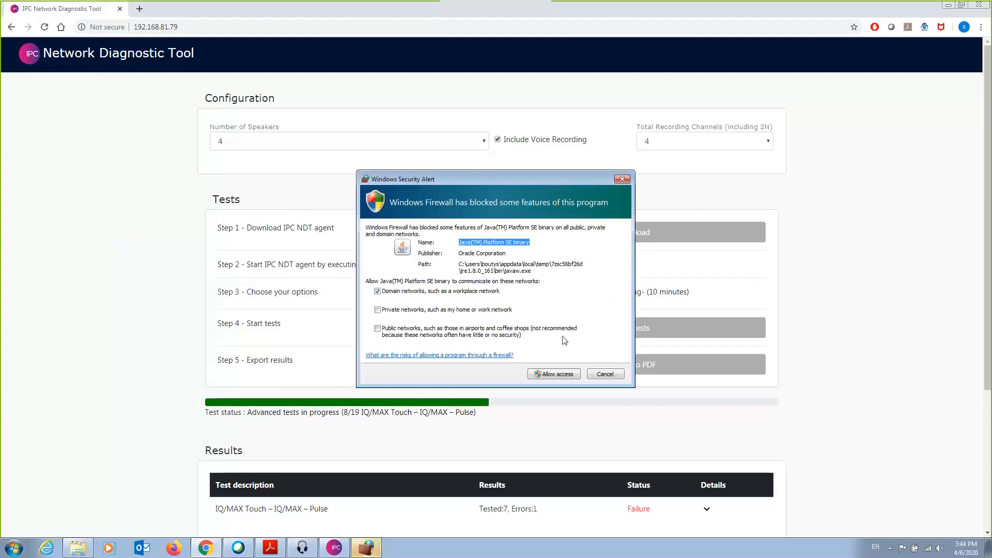
left_click(561, 375)
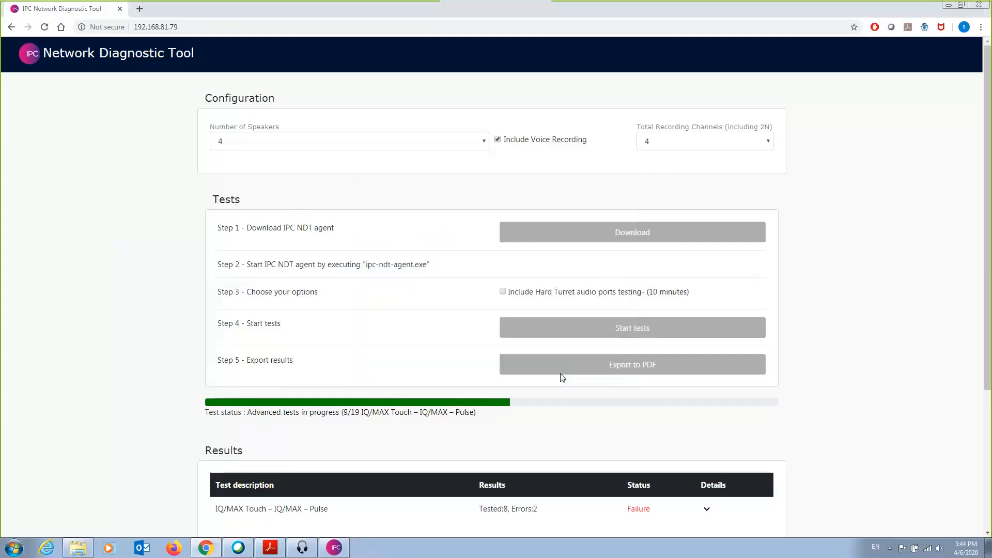
Step: Expand the IQ/MAX Touch – IQ/MAX – Pulse results and examine its individual port tests and the network measurements
scroll(644, 406, "down", 3)
scroll(648, 407, "down", 1)
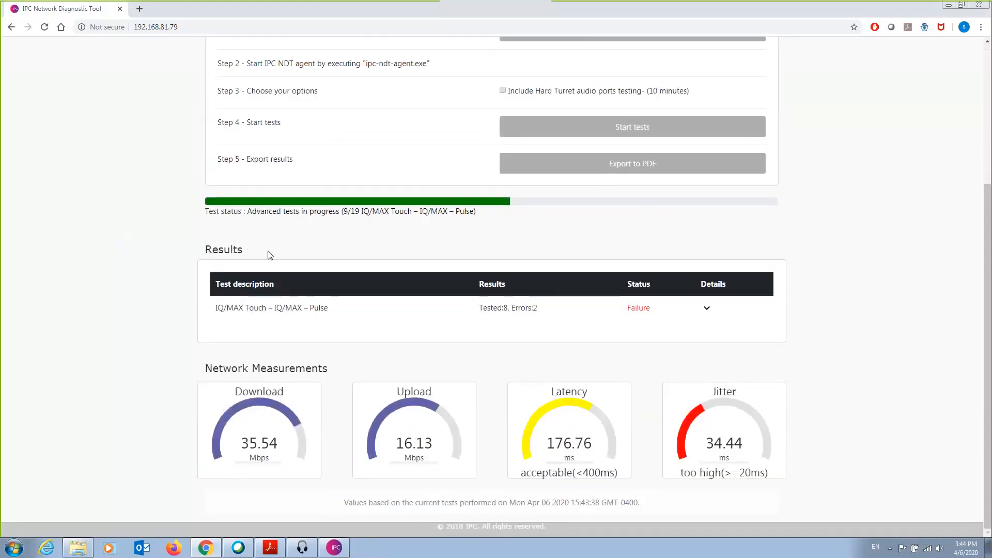
left_click(708, 309)
scroll(653, 407, "down", 2)
scroll(652, 406, "down", 2)
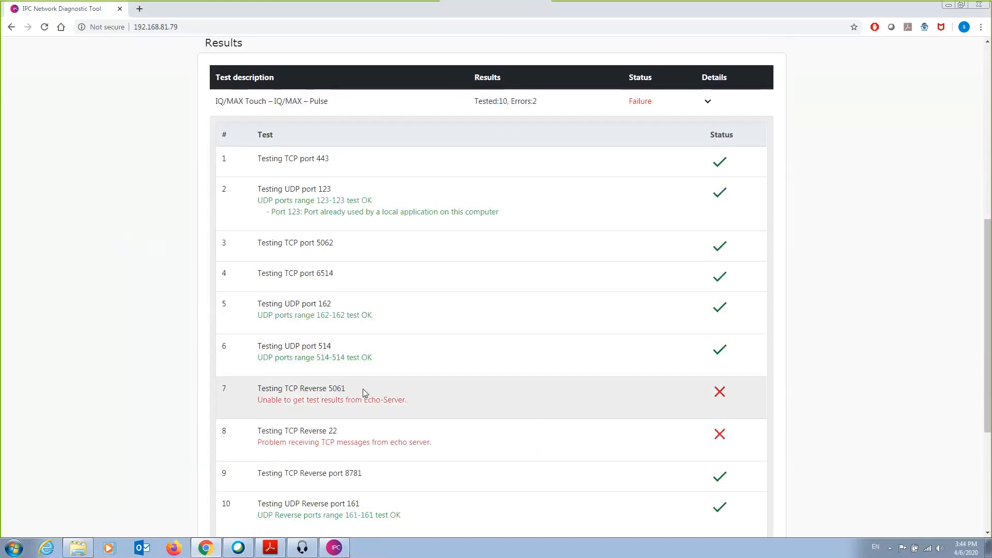
scroll(363, 393, "down", 4)
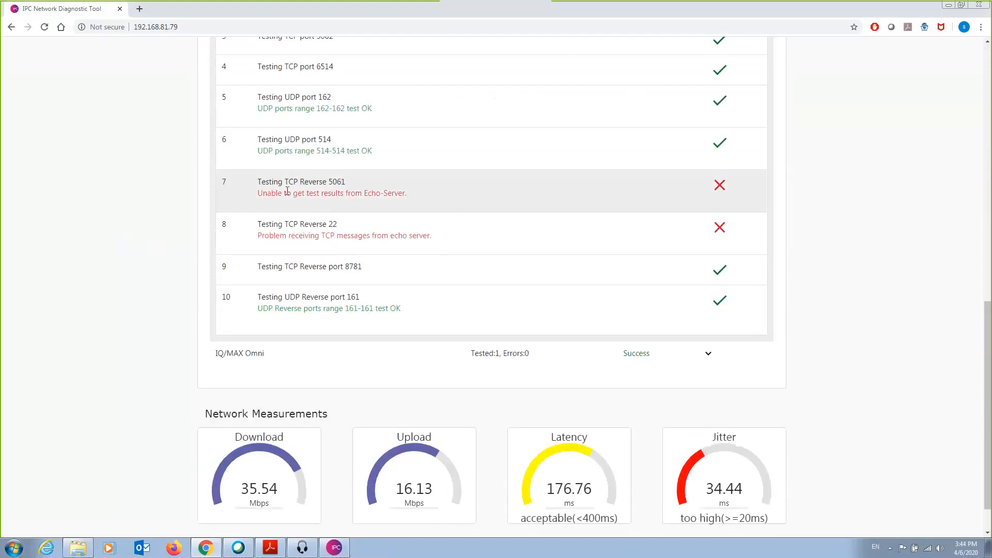
scroll(338, 193, "up", 6)
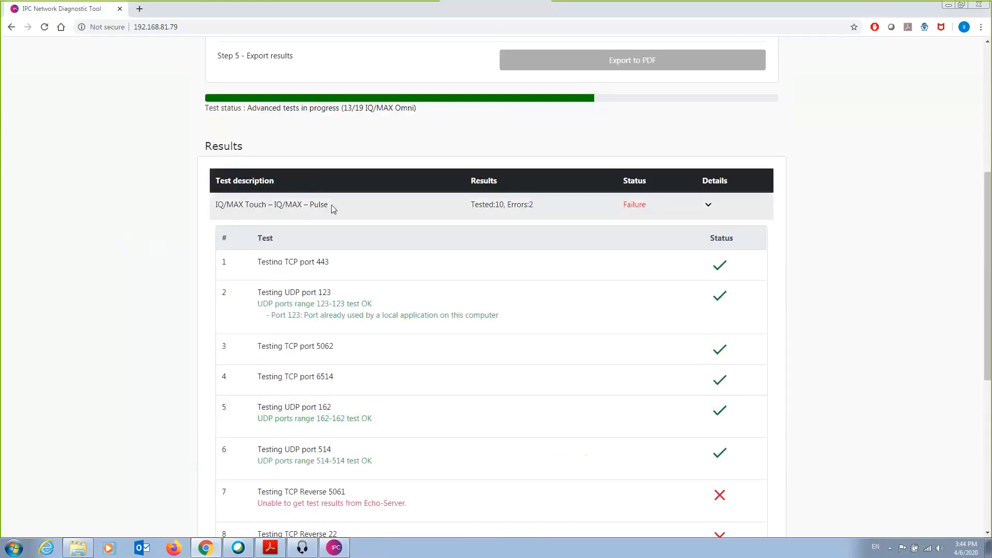
scroll(331, 204, "down", 7)
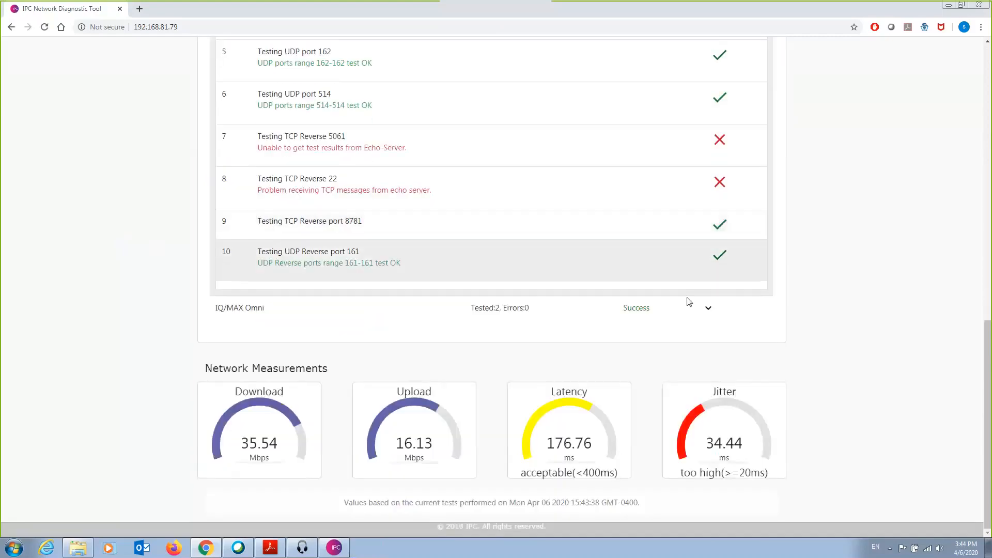
Step: Expand the IQ/MAX Omni results to view its port tests, collapse them again, and check the overall test progress
left_click(710, 309)
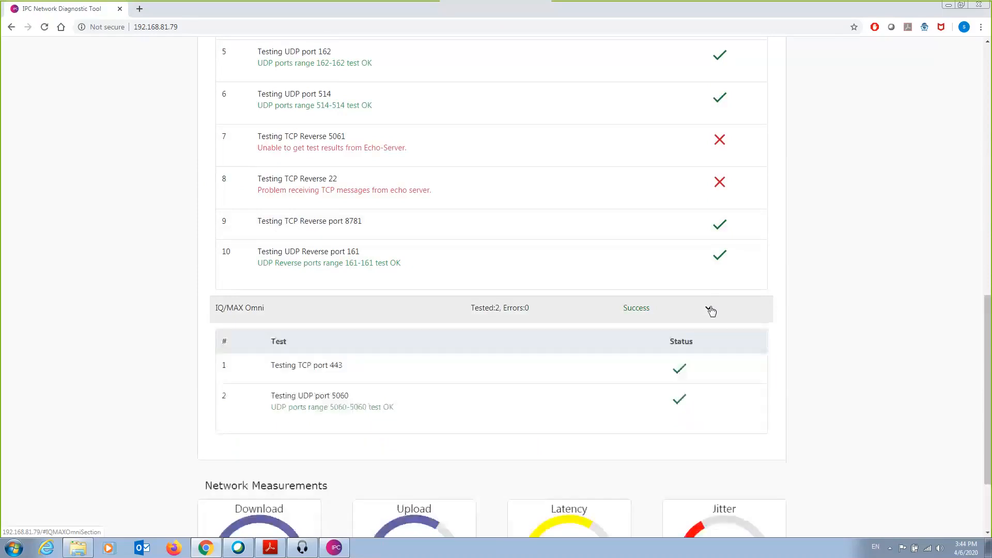
left_click(710, 309)
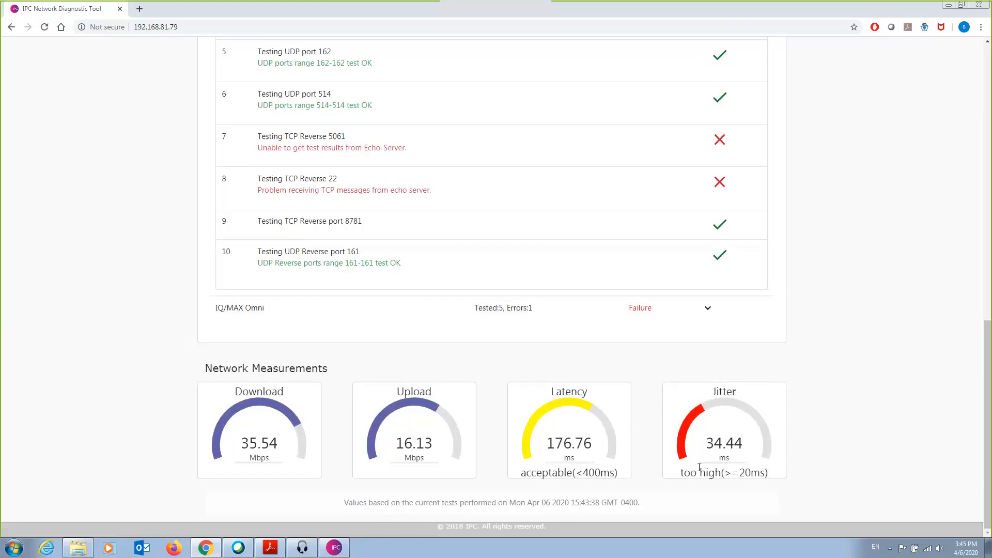
scroll(728, 417, "up", 7)
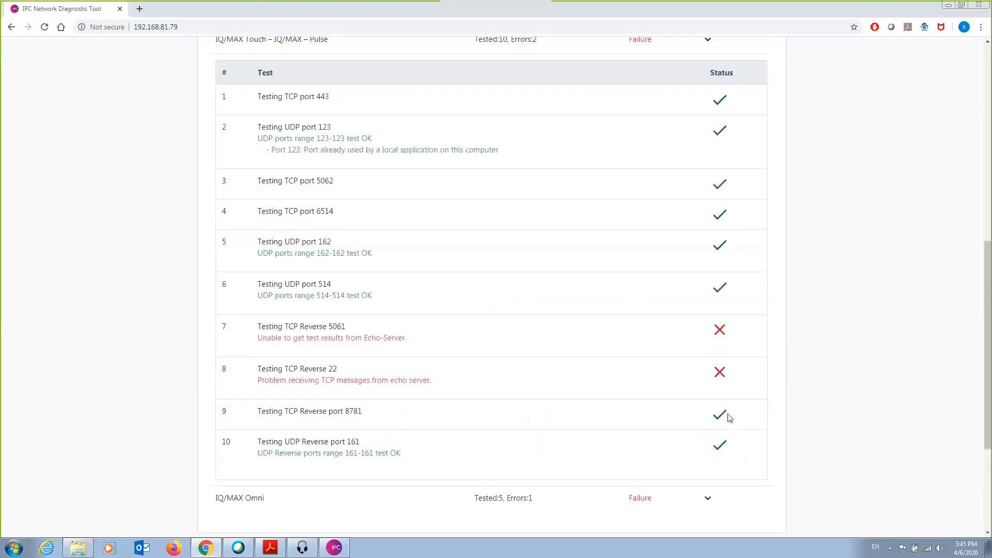
scroll(729, 418, "up", 2)
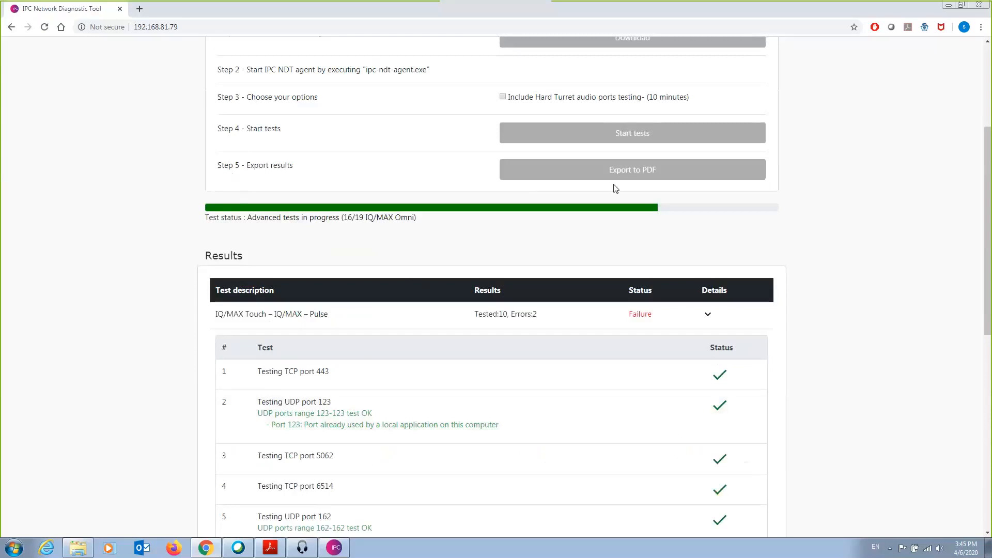
Step: Switch to Adobe Acrobat Reader and review the test results, network measurements and start of the logs in 20200406_183324_NDTReport.pdf
key("alt+Tab")
key("alt+Tab")
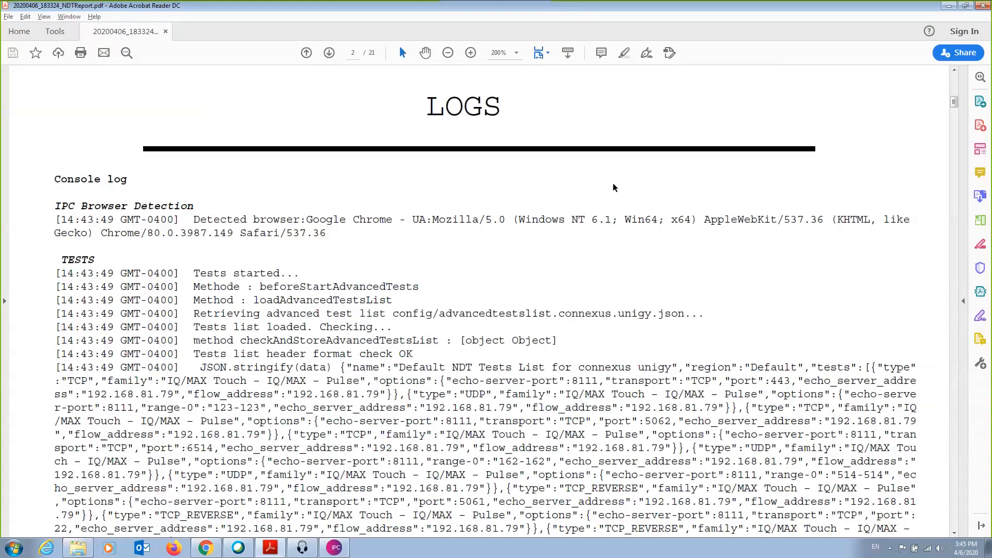
scroll(468, 260, "up", 15)
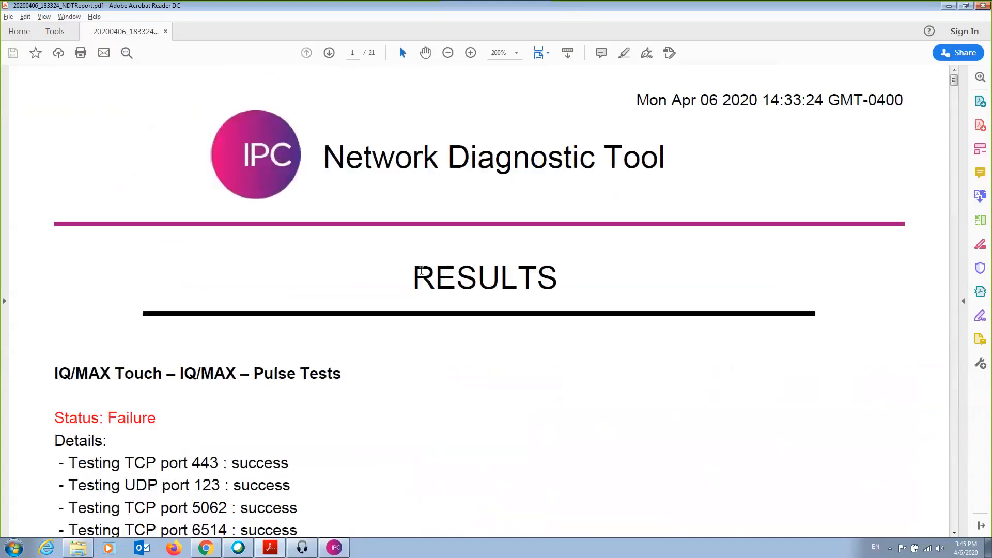
scroll(422, 275, "down", 6)
scroll(422, 275, "down", 5)
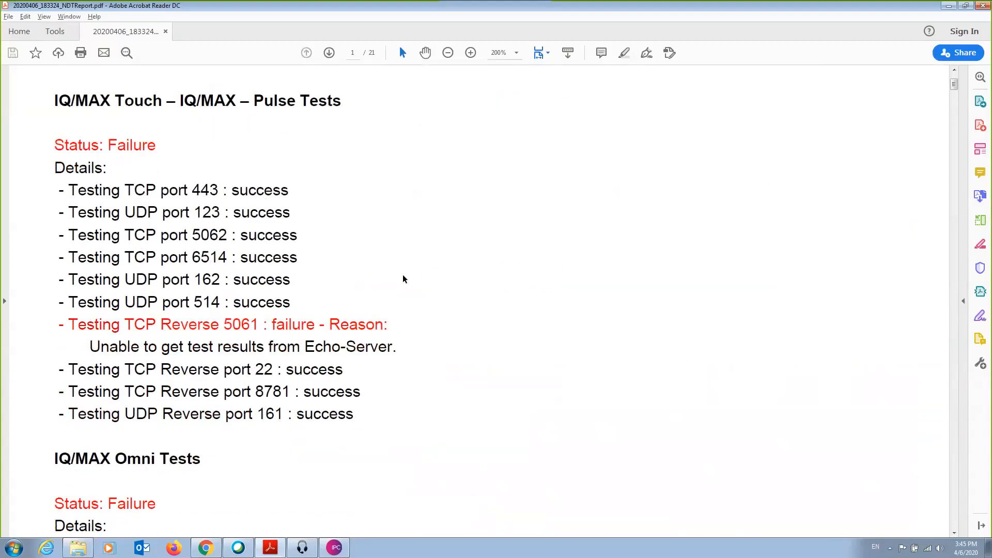
scroll(404, 279, "down", 2)
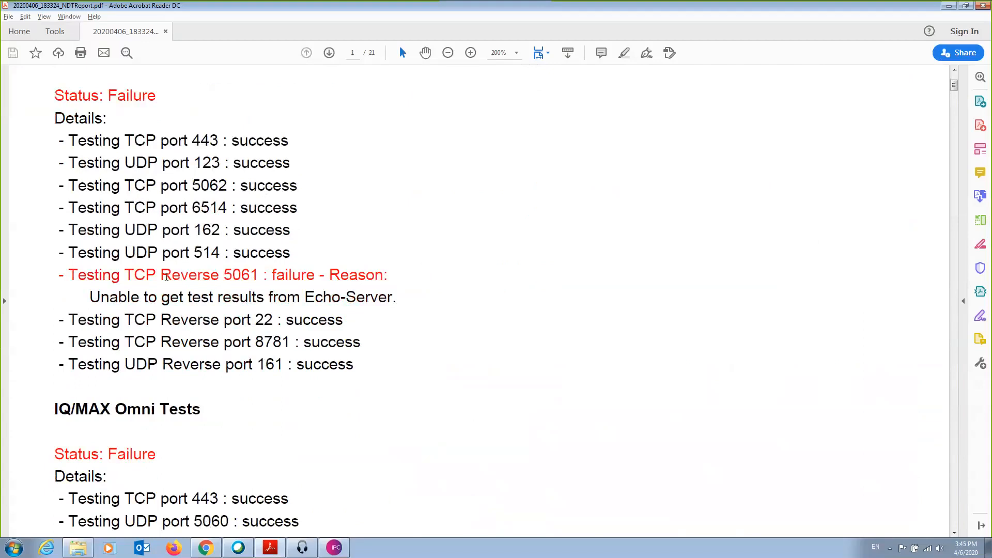
scroll(166, 276, "down", 16)
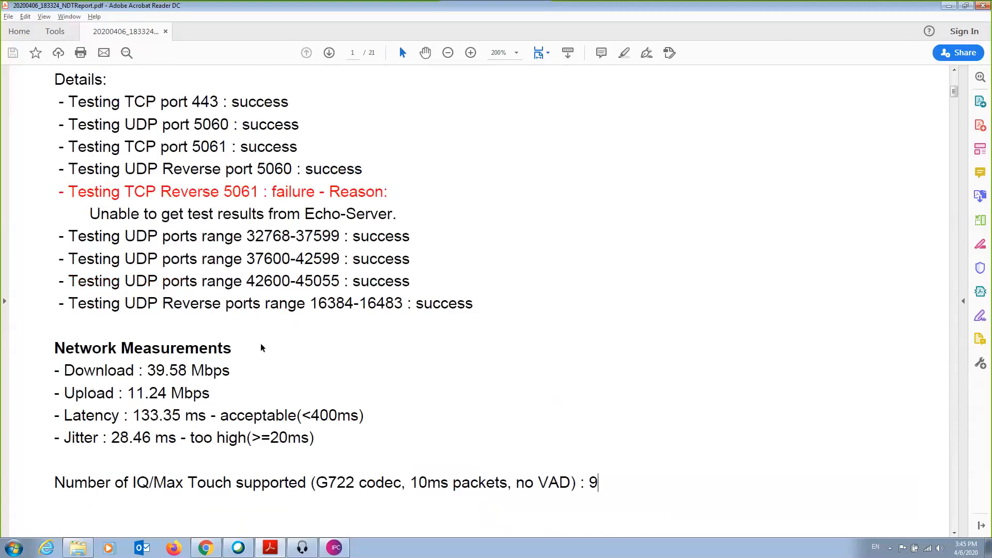
scroll(241, 445, "down", 2)
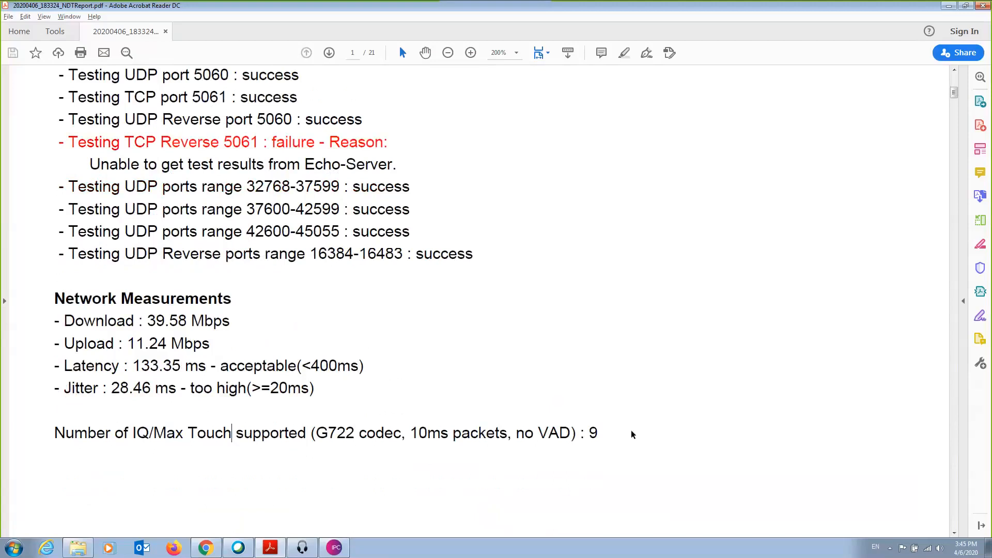
scroll(633, 434, "down", 10)
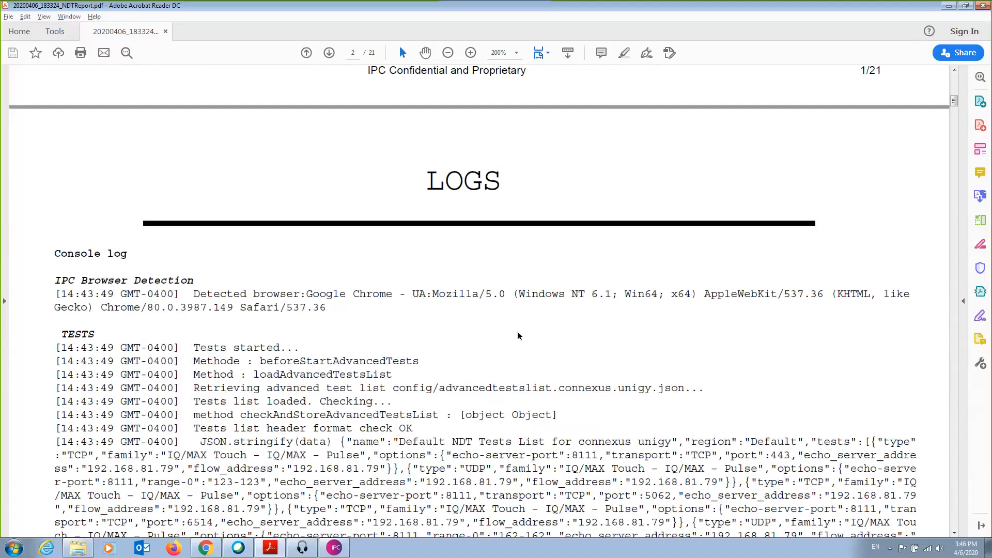
Step: Switch back to the Network Diagnostic Tool in Chrome, check the test progress, and acknowledge the Final Status message on completion
key("alt+Tab")
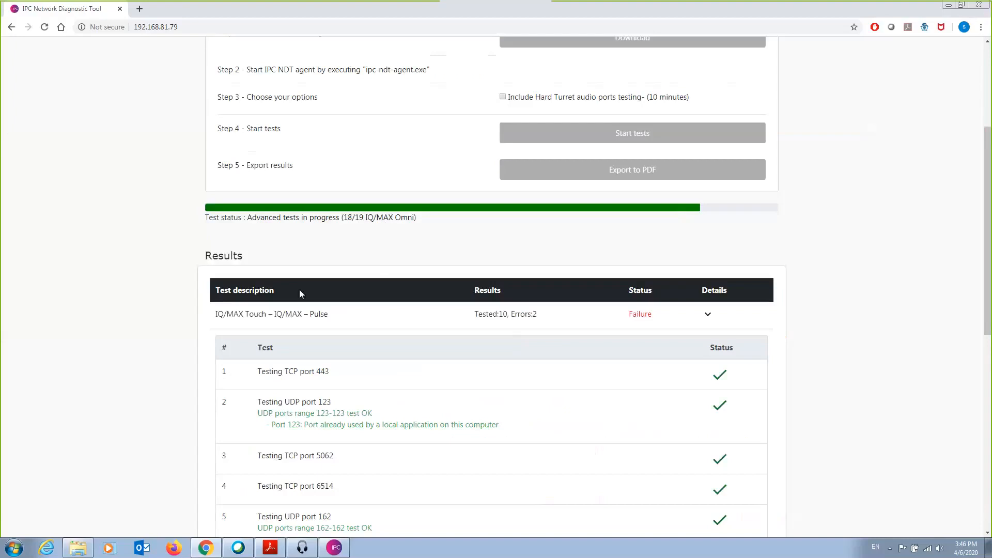
scroll(300, 294, "down", 4)
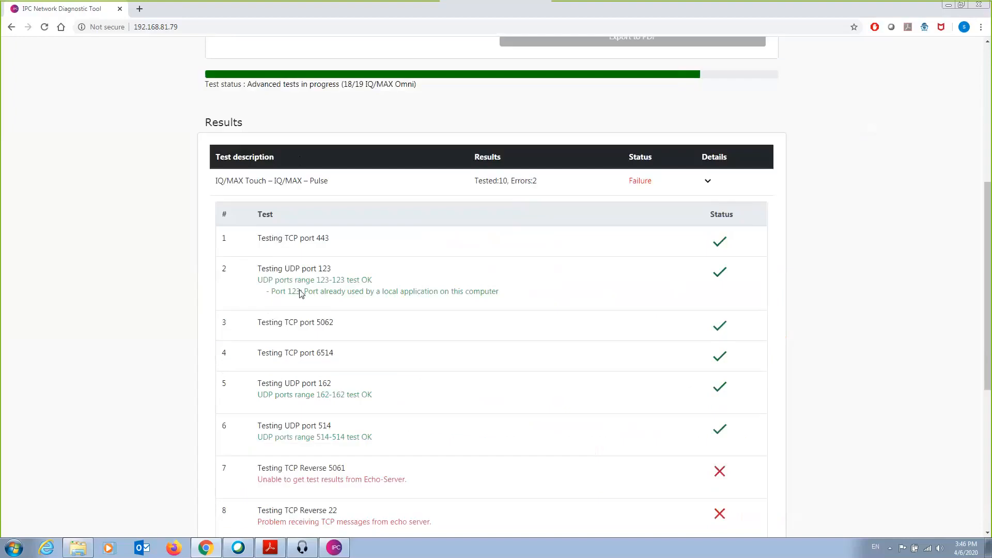
scroll(301, 293, "up", 3)
scroll(300, 292, "up", 1)
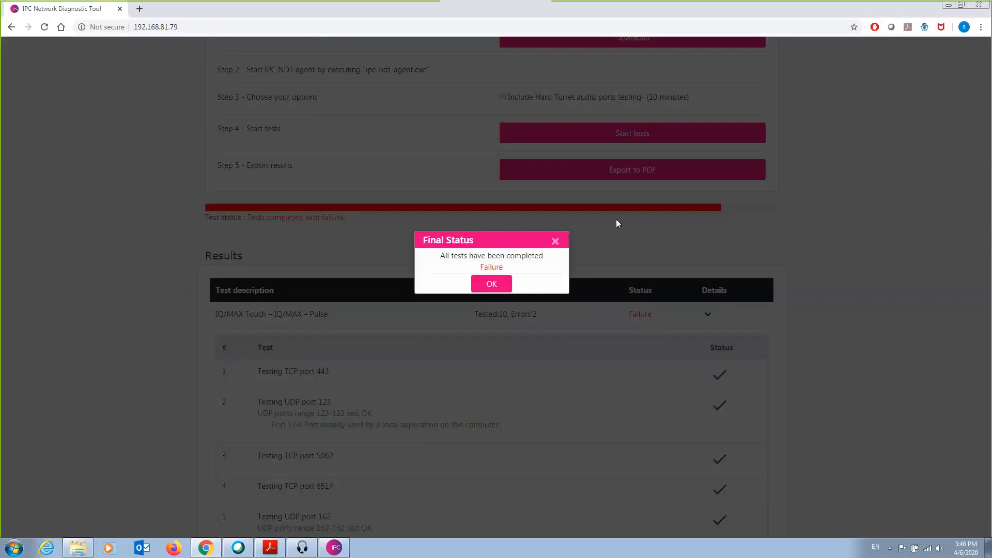
left_click(491, 284)
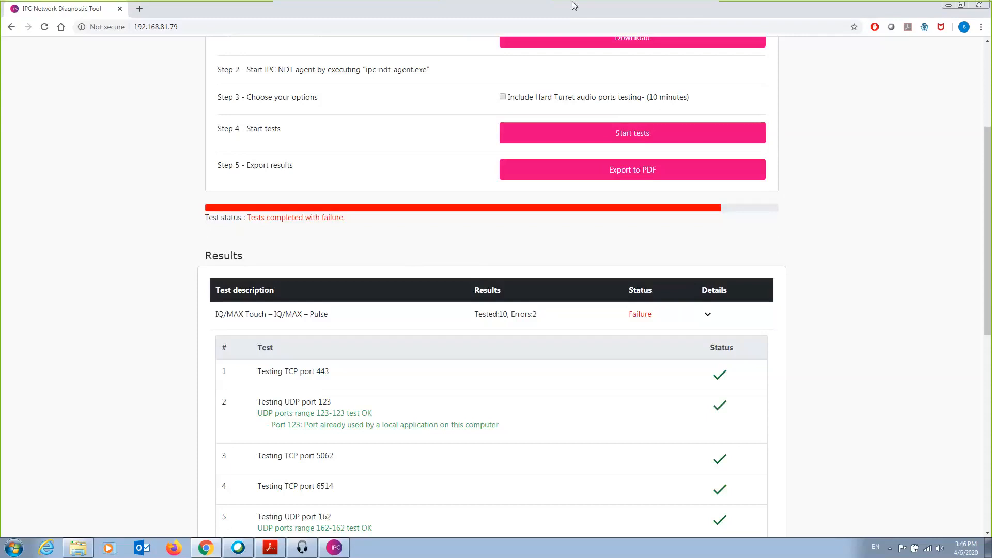